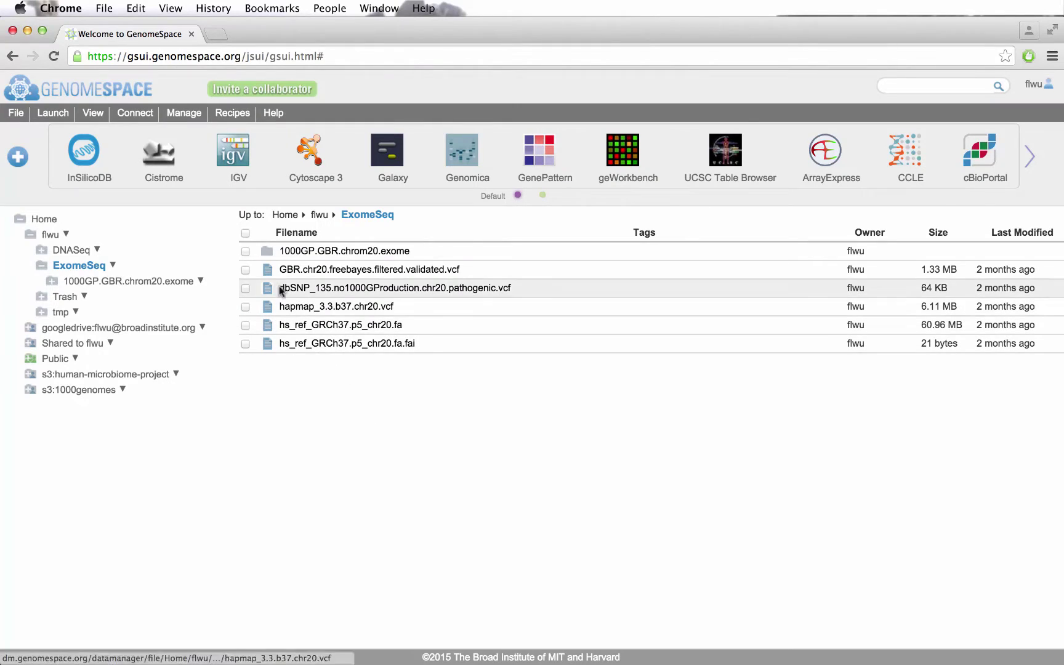
Step: Launch IGV from GenomeSpace and keep the igv.jnlp download despite Chrome's warning
{"action": "left_click", "coordinate": [236, 162]}
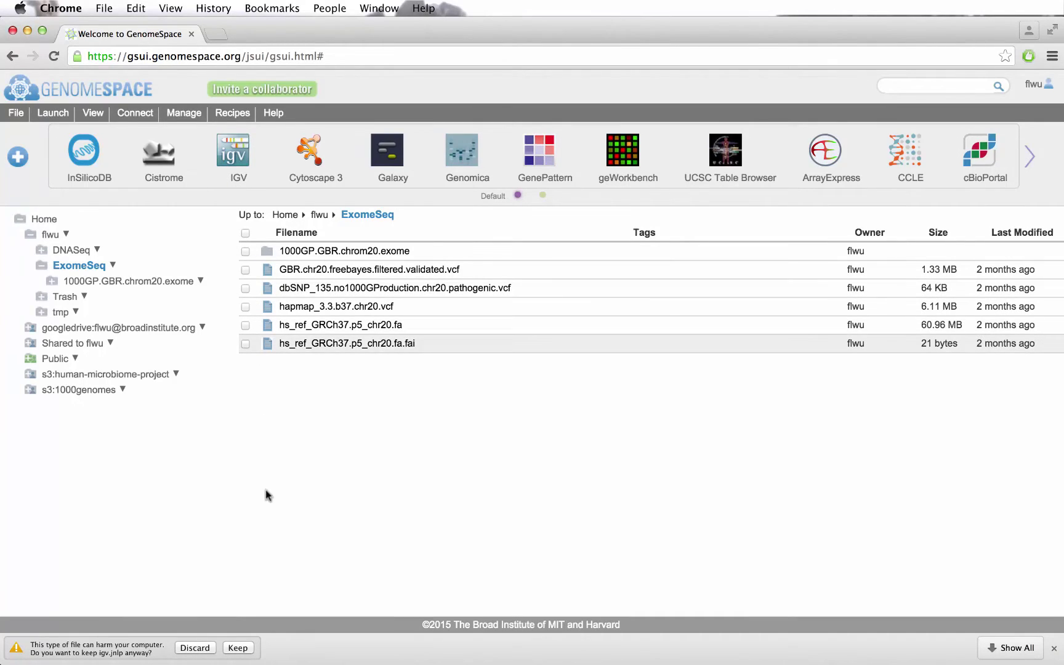
{"action": "left_click", "coordinate": [238, 648]}
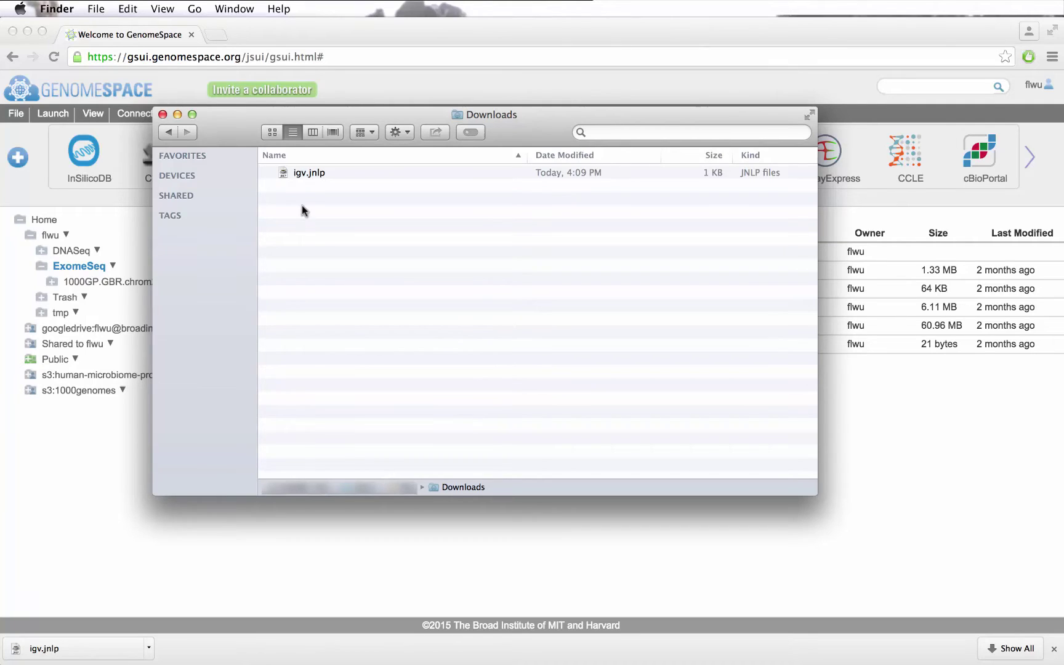
Step: Open igv.jnlp from Downloads past the unidentified-developer warning so IGV 2.3 starts
{"action": "right_click", "coordinate": [305, 174]}
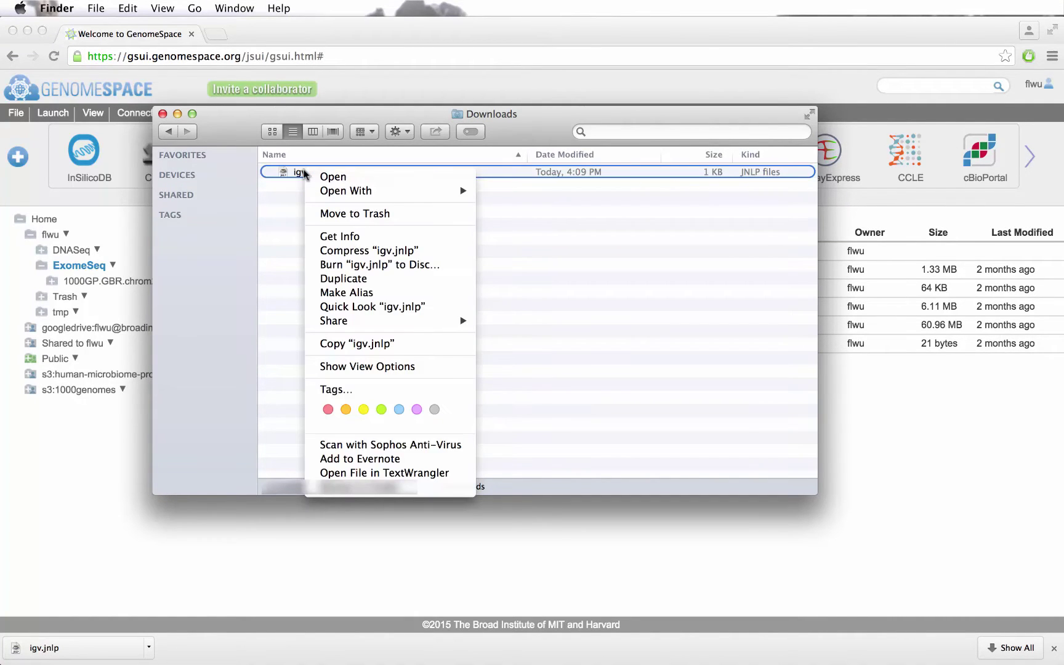
{"action": "left_click", "coordinate": [323, 179]}
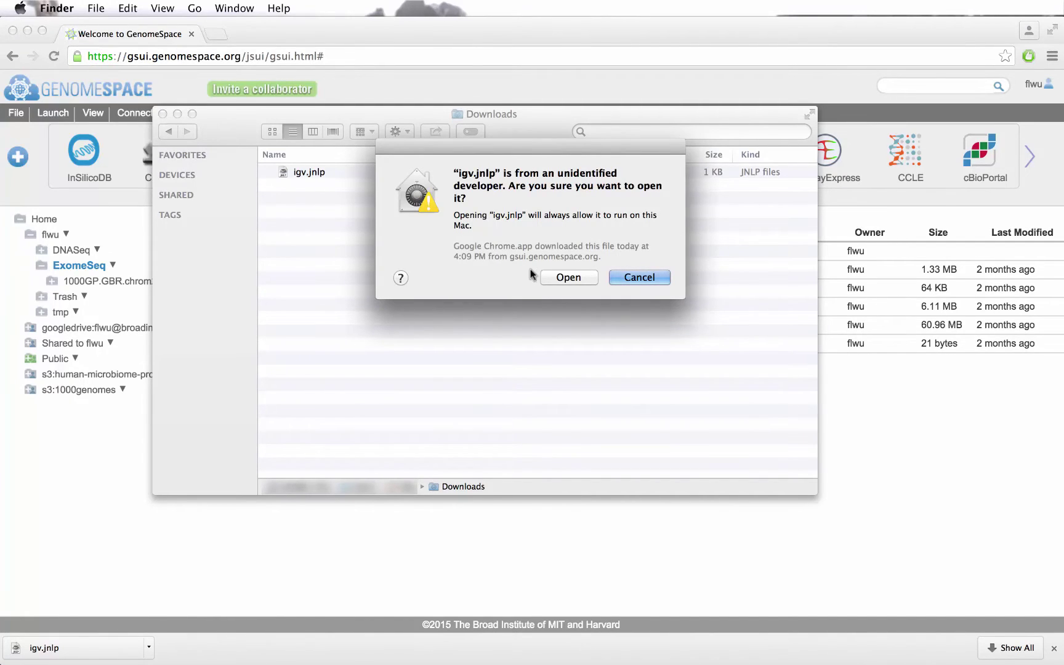
{"action": "left_click", "coordinate": [561, 282]}
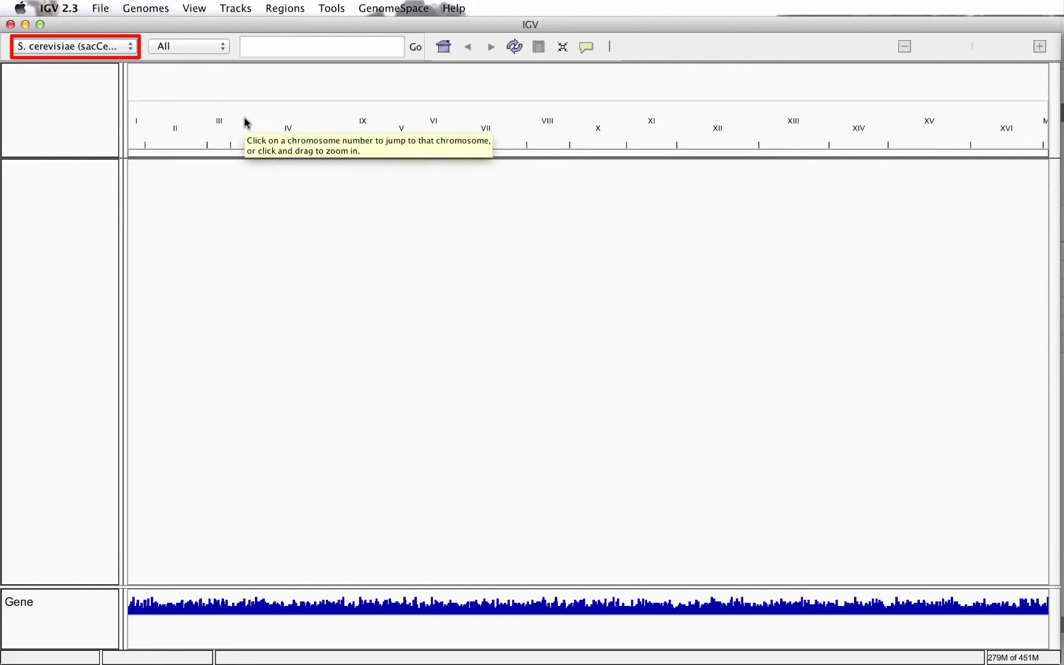
Step: Show IGV's genome dropdown listing S. cerevisiae, human_g1k_v37, A. gambiae and others
{"action": "left_click", "coordinate": [125, 52]}
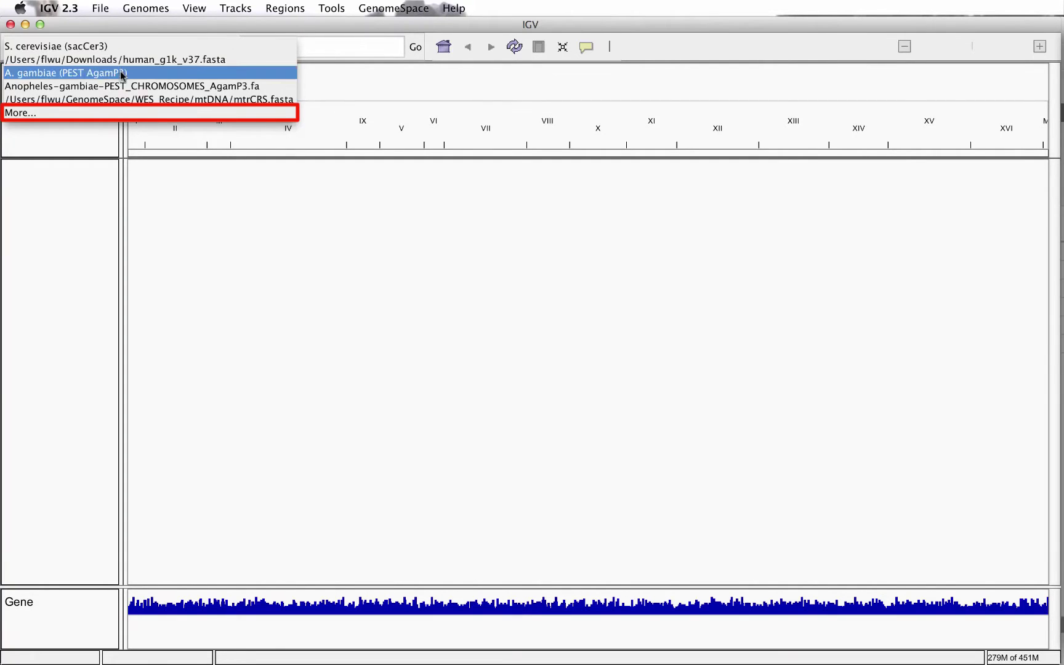
Step: Load Human (b37) from the full genome catalogue in place of S. cerevisiae
{"action": "left_click", "coordinate": [119, 112]}
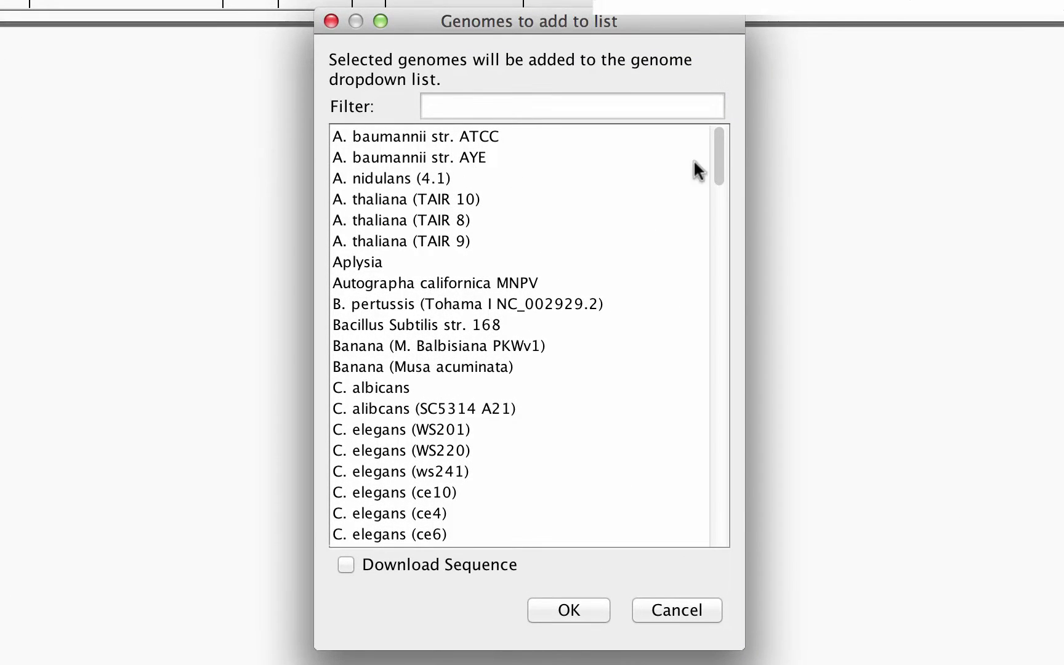
{"action": "left_click_drag", "start_coordinate": [718, 163], "coordinate": [726, 318]}
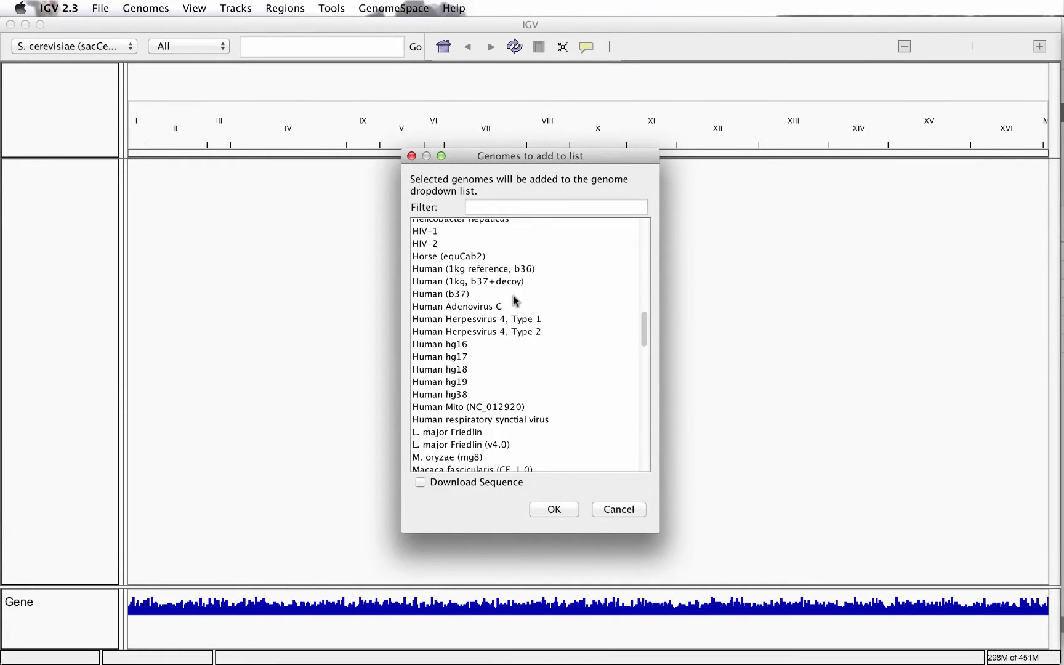
{"action": "left_click", "coordinate": [508, 295]}
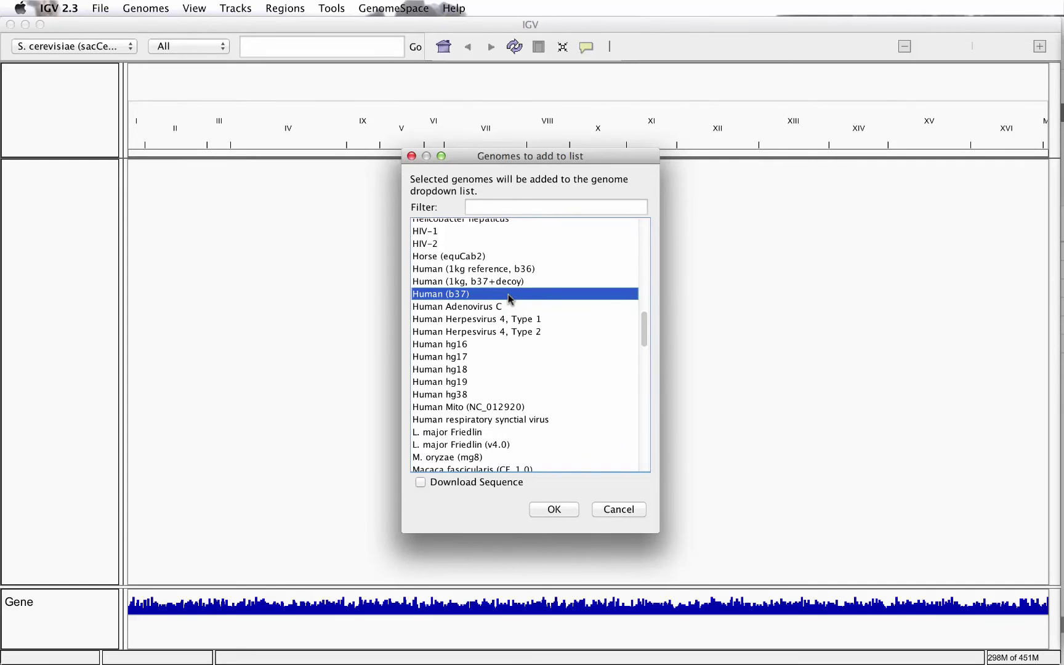
{"action": "left_click", "coordinate": [554, 511]}
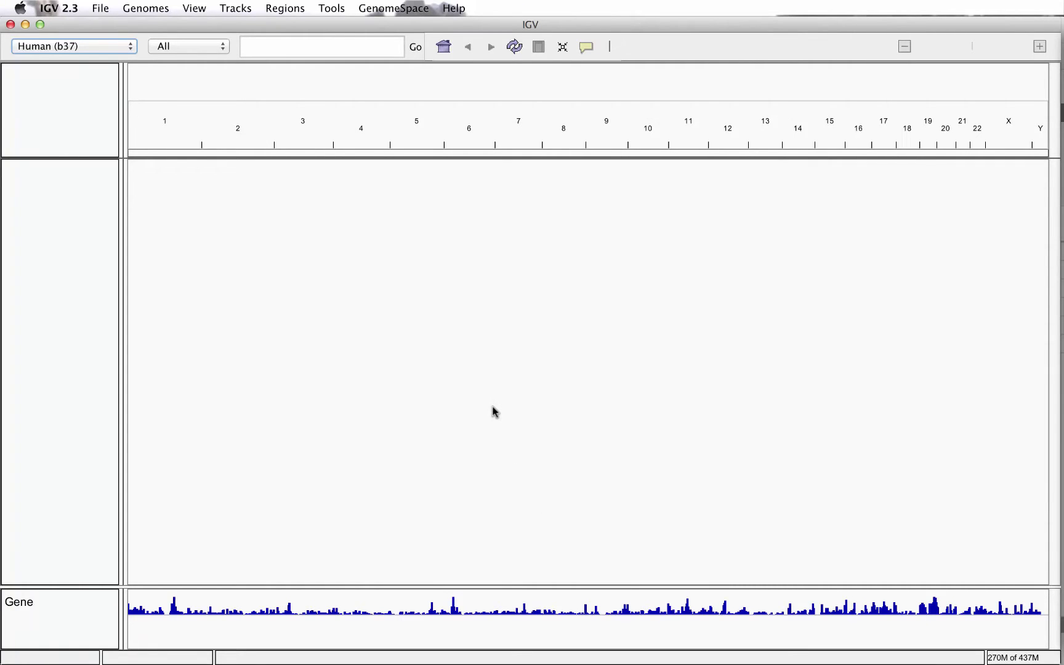
Step: Load GBR.chr20.freebayes.filtered.validated.vcf from the GenomeSpace home ExomeSeq folder
{"action": "left_click", "coordinate": [400, 13]}
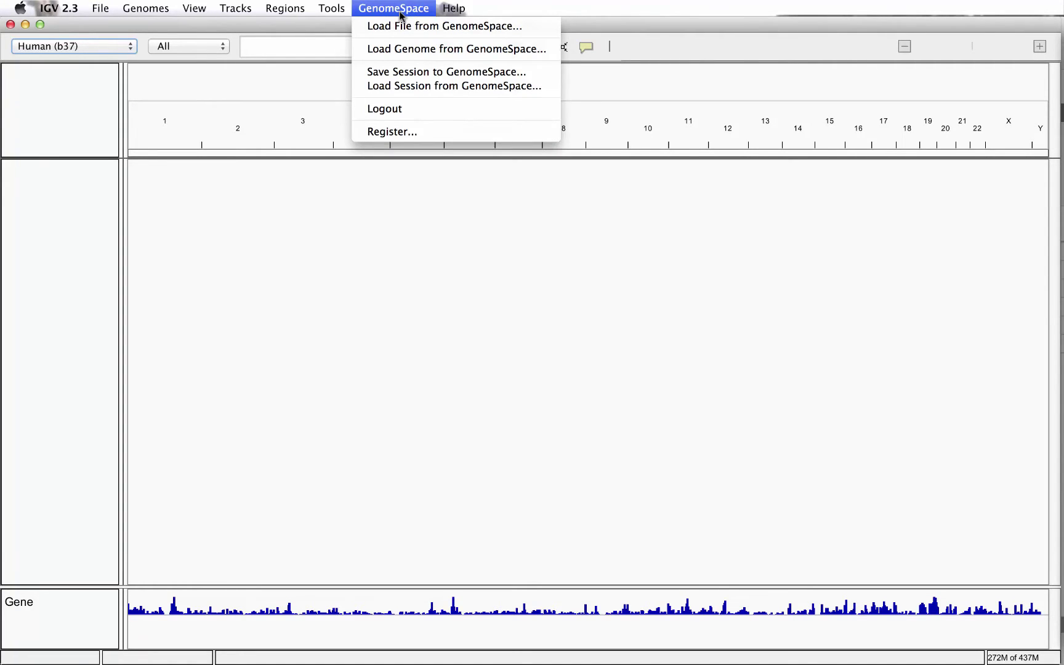
{"action": "left_click", "coordinate": [401, 26]}
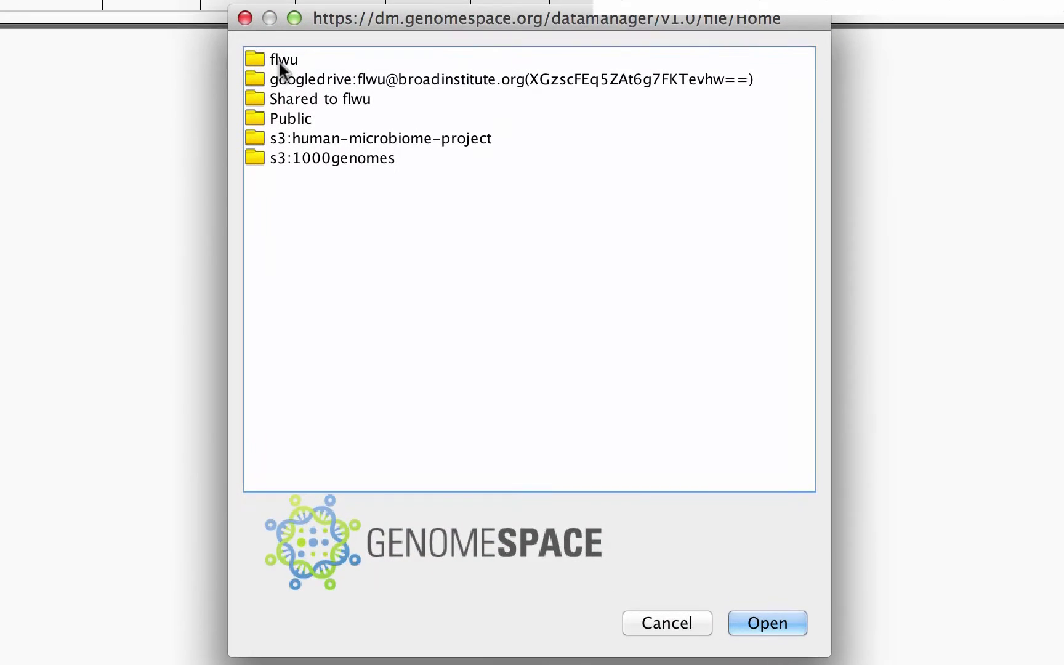
{"action": "double_click", "coordinate": [280, 64]}
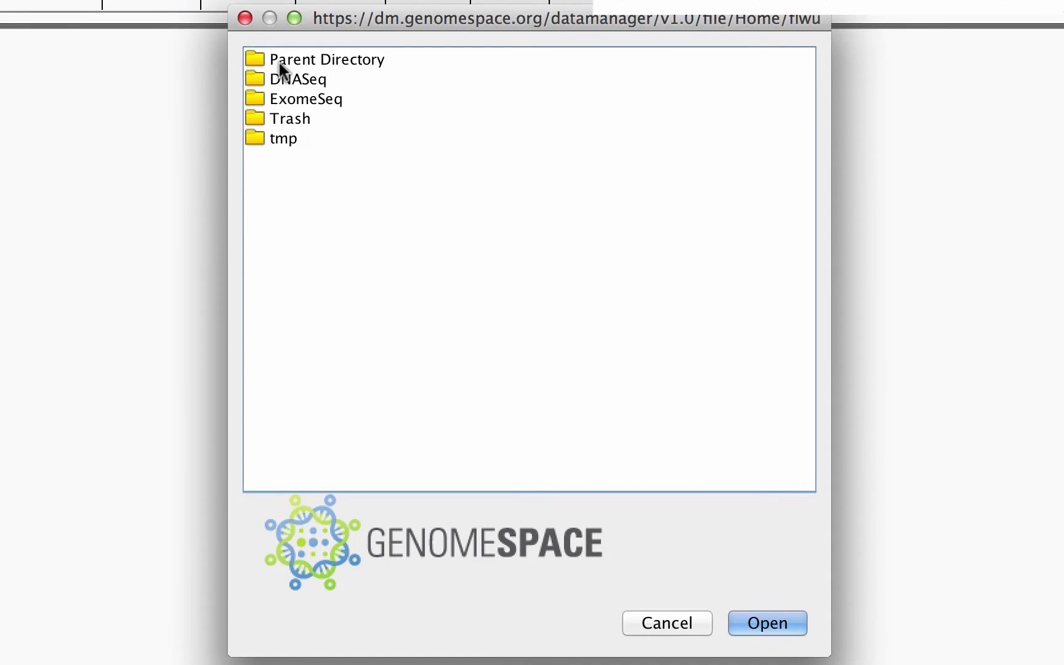
{"action": "left_click", "coordinate": [279, 99]}
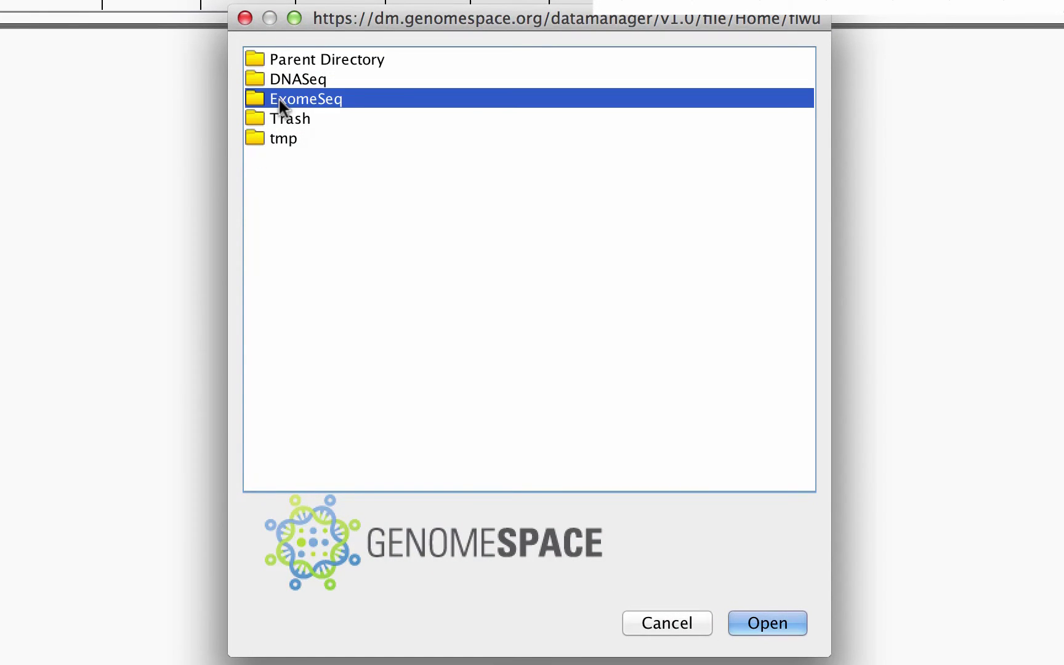
{"action": "double_click", "coordinate": [280, 99]}
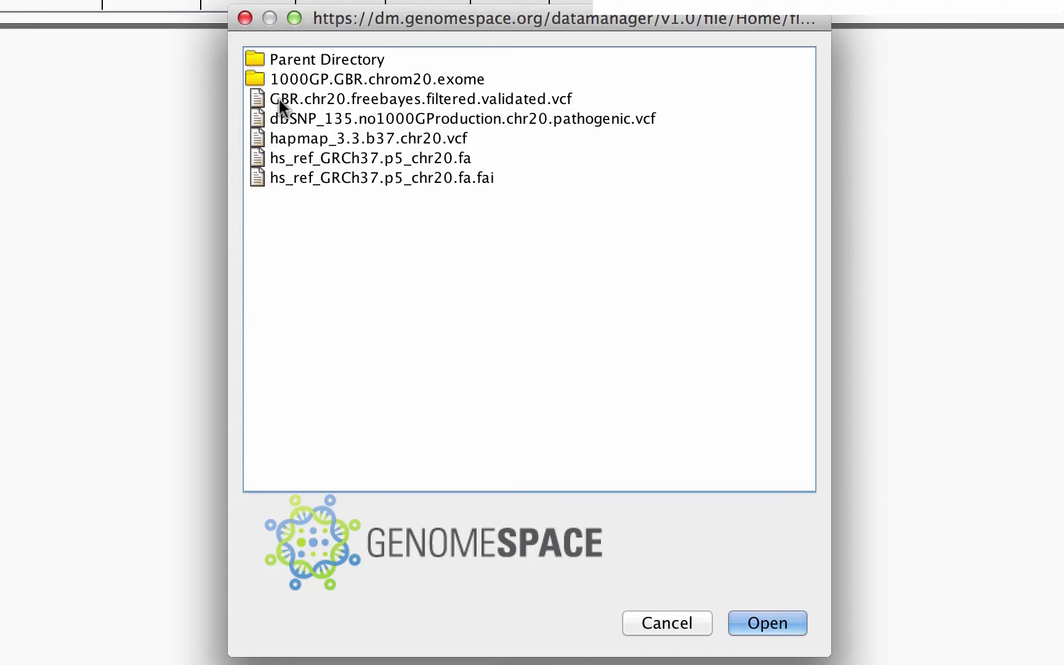
{"action": "left_click", "coordinate": [279, 100]}
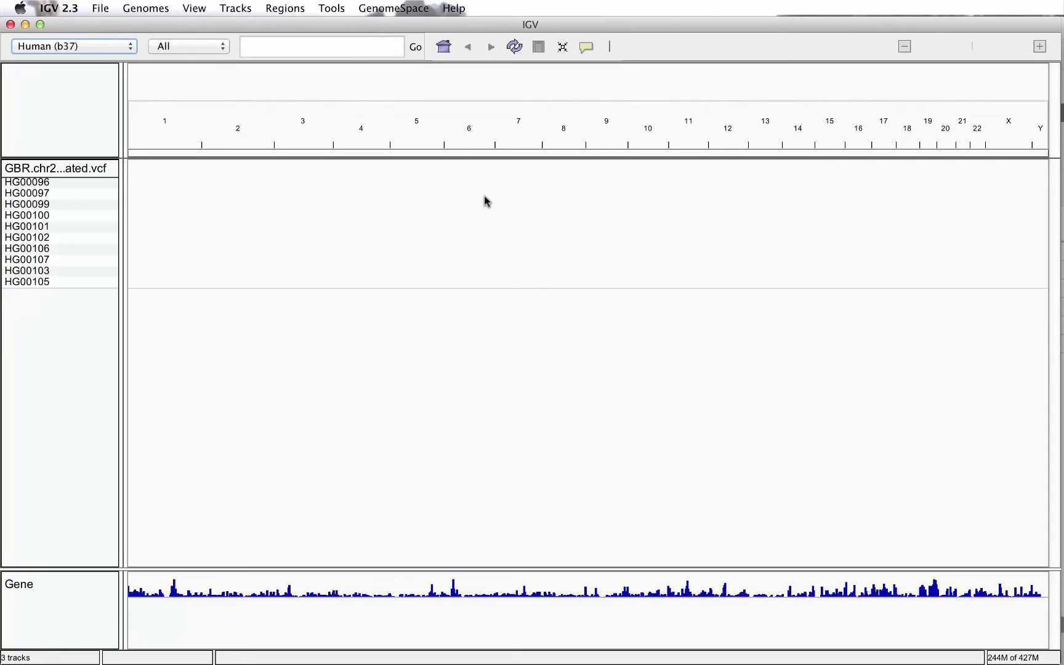
Step: Load dbSNP_135.no1000GProduction.chr20.pathogenic.vcf from GenomeSpace flwu/ExomeSeq as a second track
{"action": "left_click", "coordinate": [395, 9]}
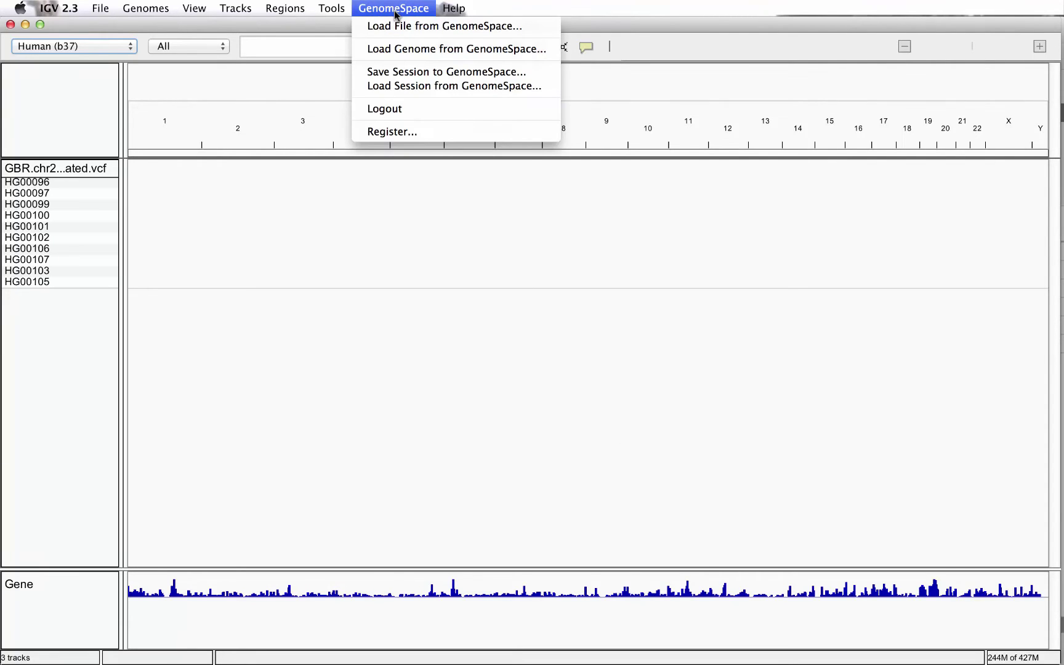
{"action": "left_click", "coordinate": [395, 25]}
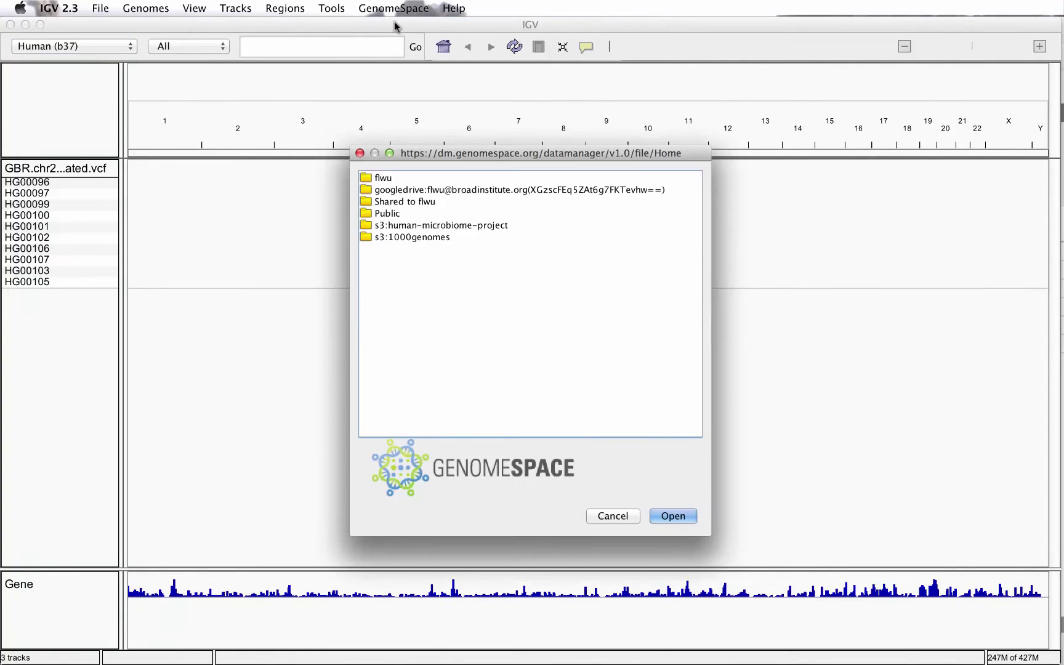
{"action": "double_click", "coordinate": [380, 178]}
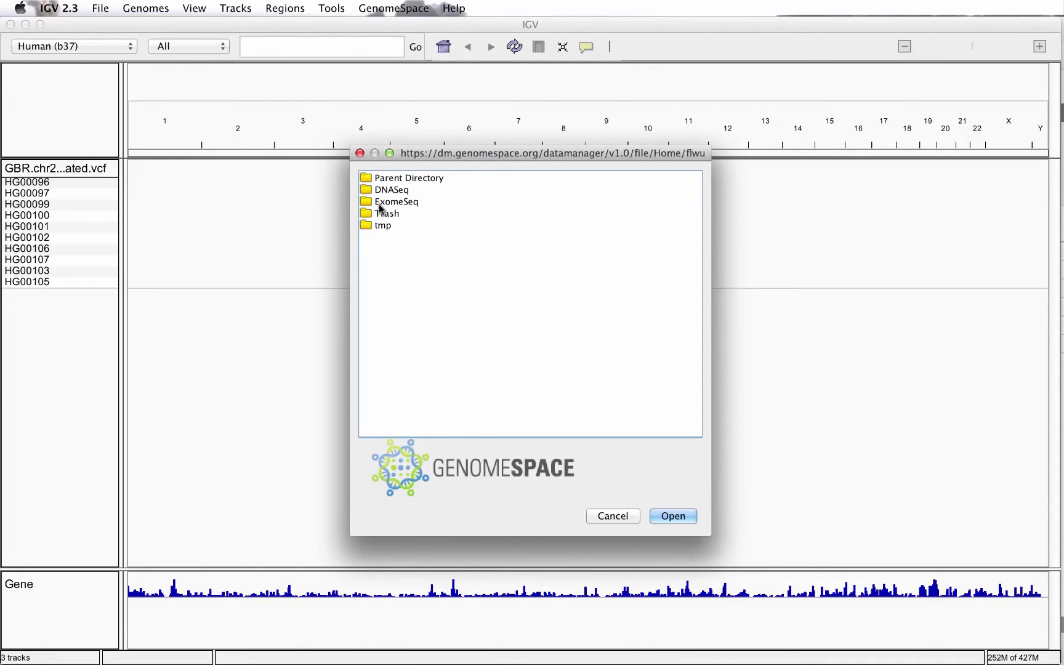
{"action": "double_click", "coordinate": [379, 202]}
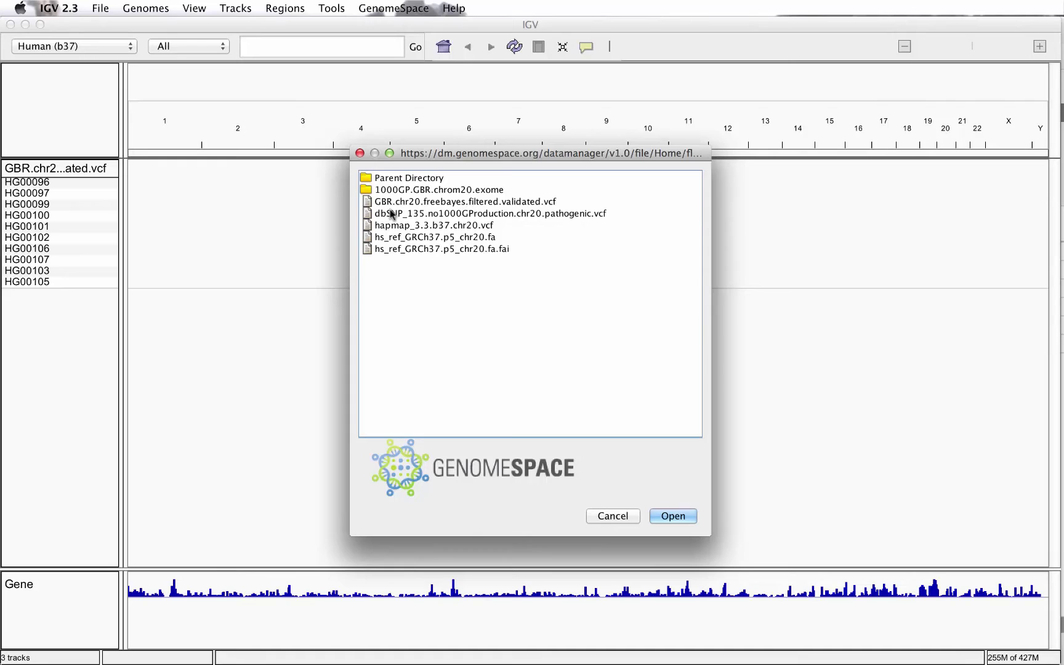
{"action": "left_click", "coordinate": [394, 215]}
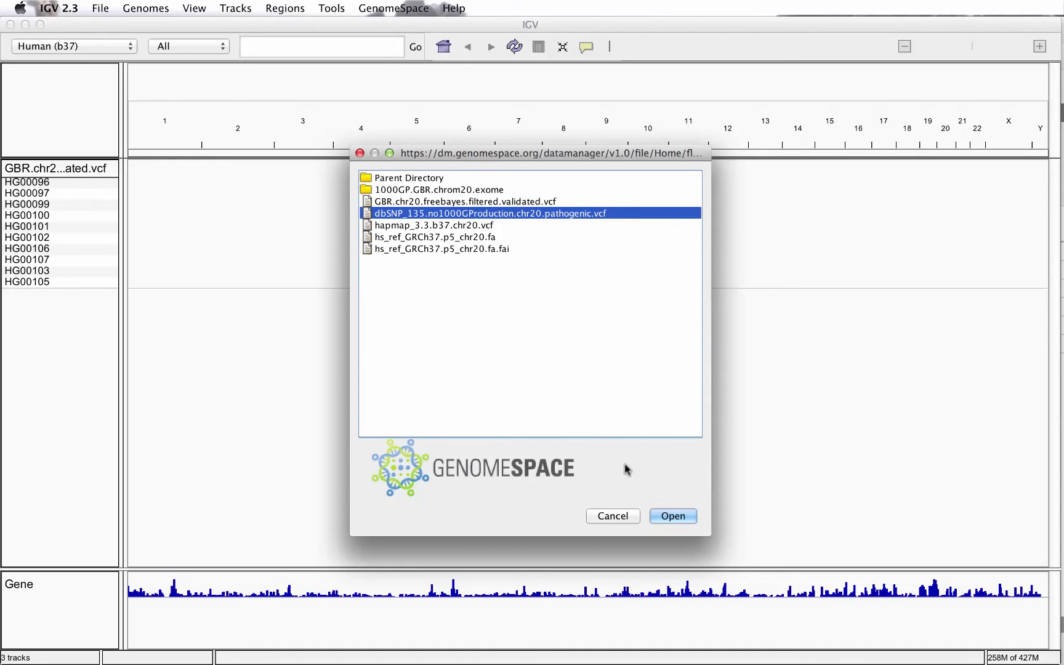
{"action": "left_click", "coordinate": [658, 516]}
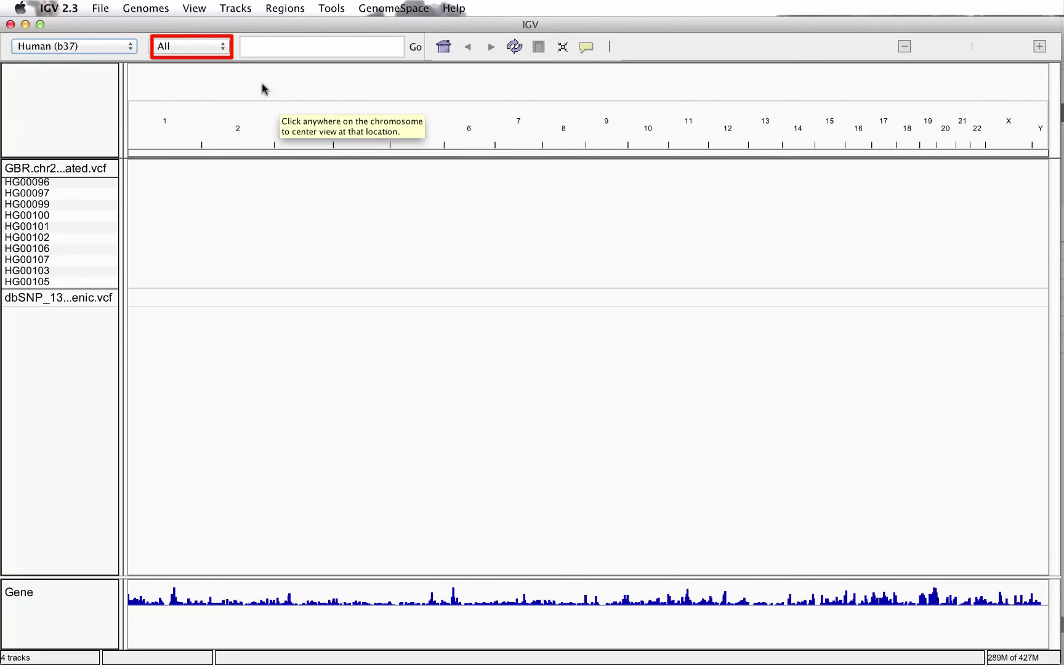
Step: Select chromosome 20 from the chromosome dropdown to view it in full
{"action": "left_click", "coordinate": [215, 48]}
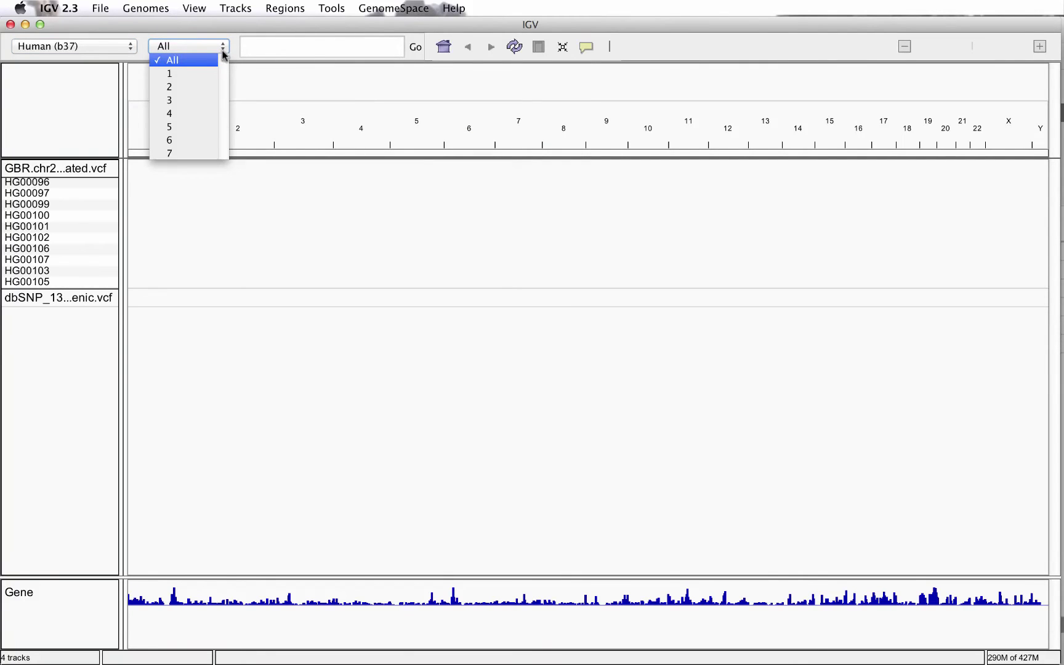
{"action": "scroll", "coordinate": [226, 64], "scroll_direction": "down", "scroll_amount": 5}
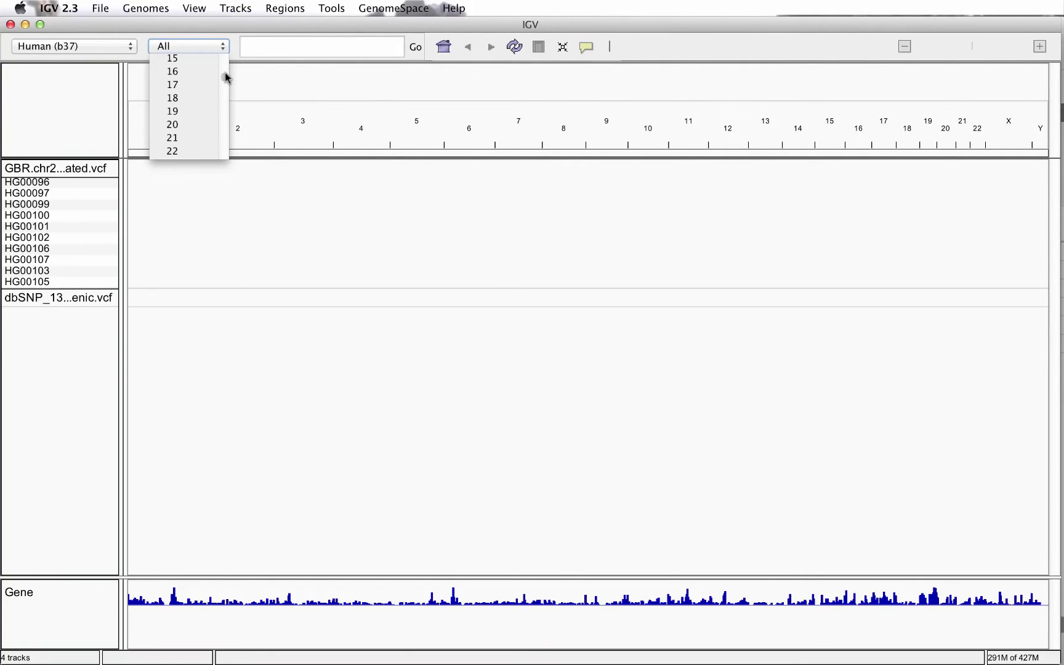
{"action": "left_click", "coordinate": [208, 126]}
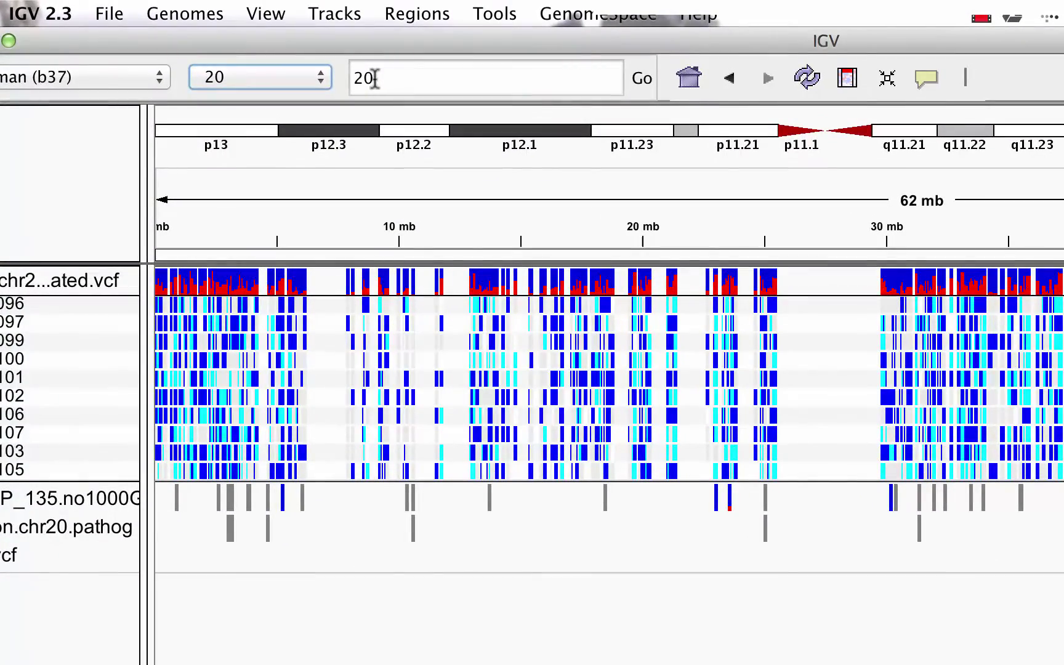
Step: Navigate to locus 20:54961541, a 42 bp window inside AURKA
{"action": "left_click", "coordinate": [374, 78]}
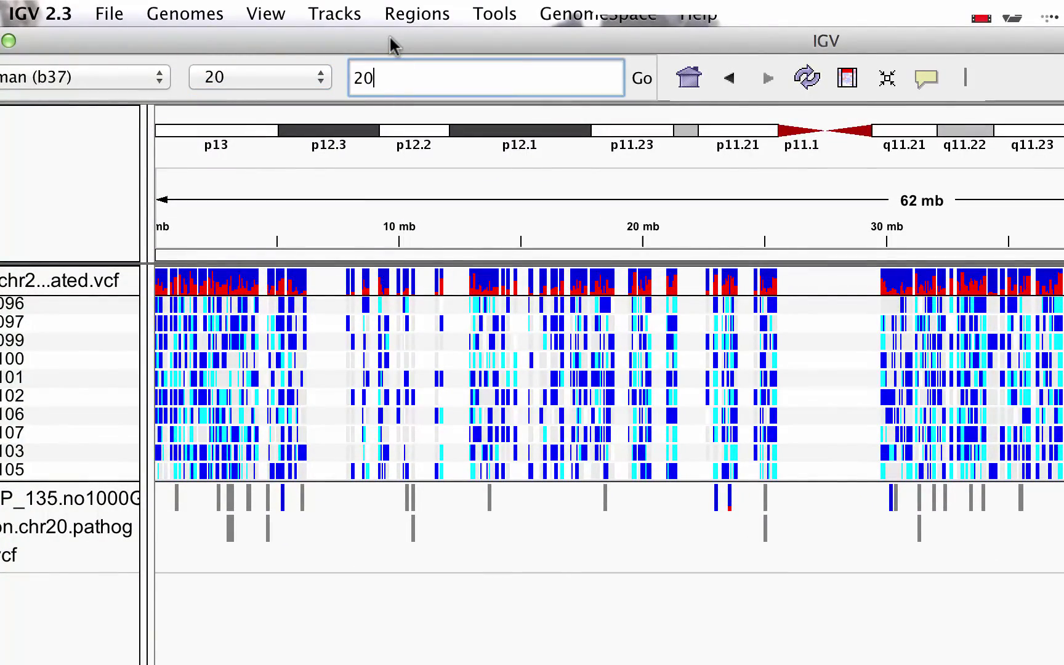
{"action": "type", "text": ":"}
{"action": "type", "text": "549"}
{"action": "type", "text": "615"}
{"action": "type", "text": "41"}
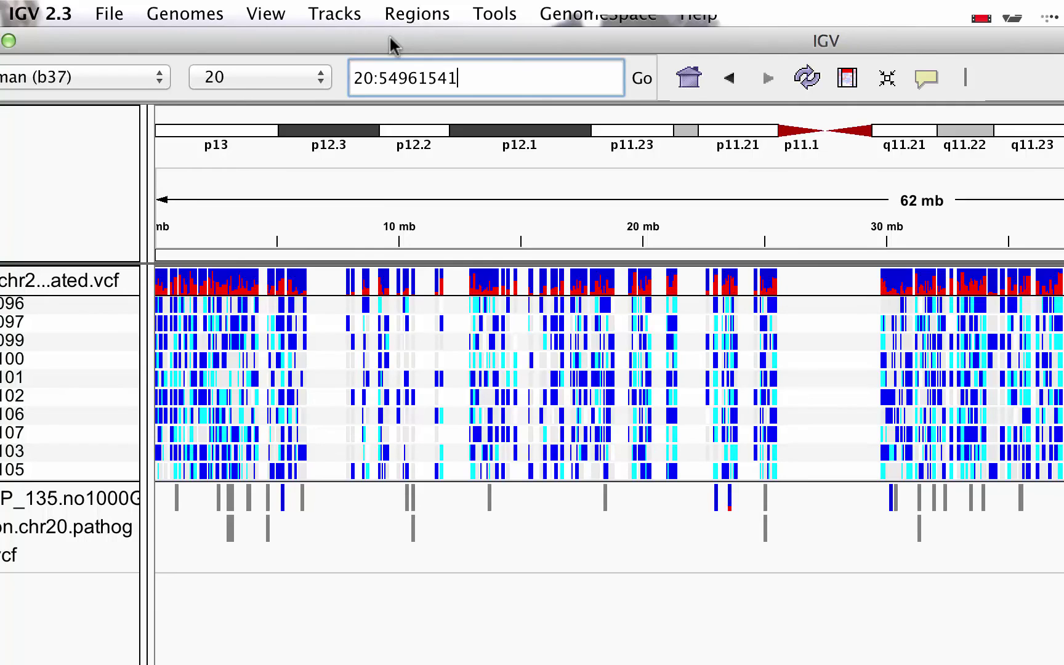
{"action": "left_click", "coordinate": [647, 84]}
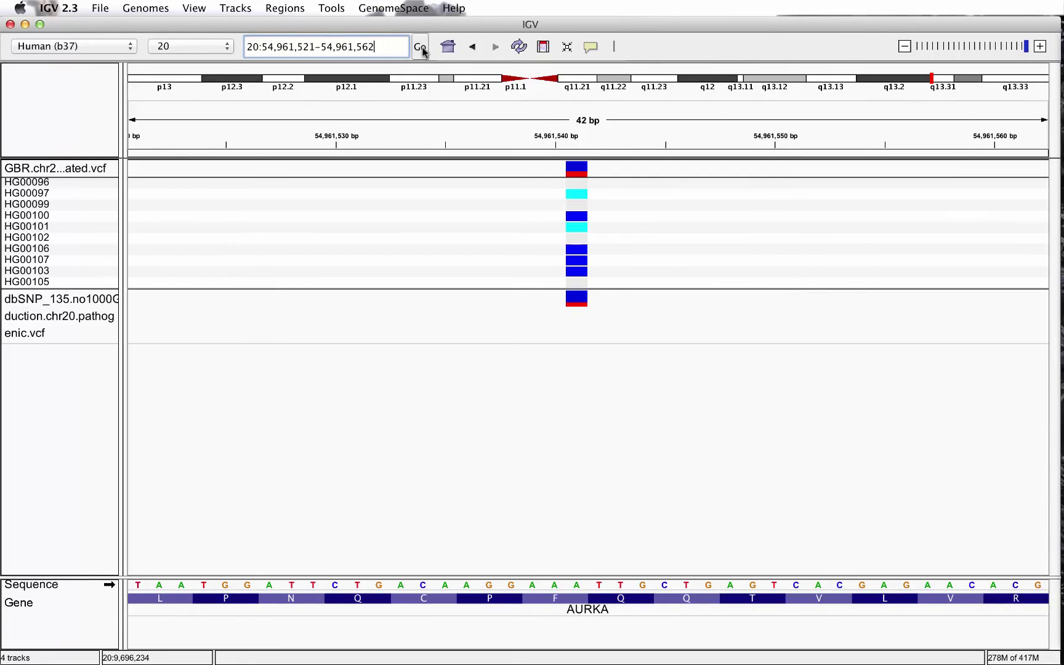
Step: Open popups for the GBR variant and dbSNP rs2273535, arranged side by side
{"action": "left_click", "coordinate": [573, 174]}
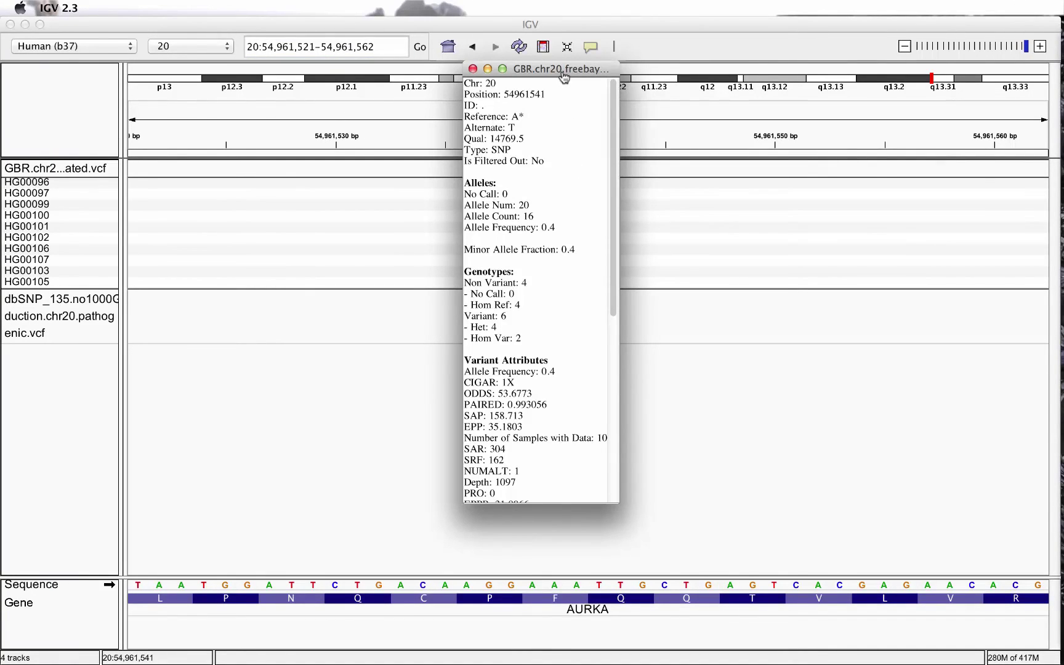
{"action": "mouse_move", "coordinate": [564, 77]}
{"action": "left_mouse_down"}
{"action": "mouse_move", "coordinate": [438, 139]}
{"action": "mouse_move", "coordinate": [439, 152]}
{"action": "left_mouse_up"}
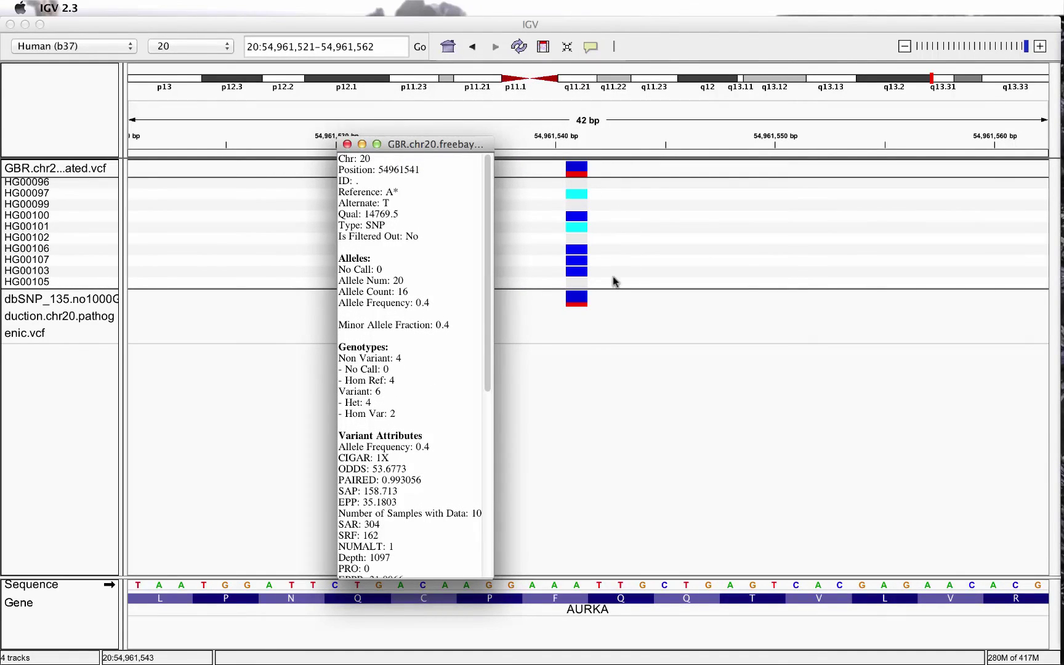
{"action": "left_click", "coordinate": [576, 300]}
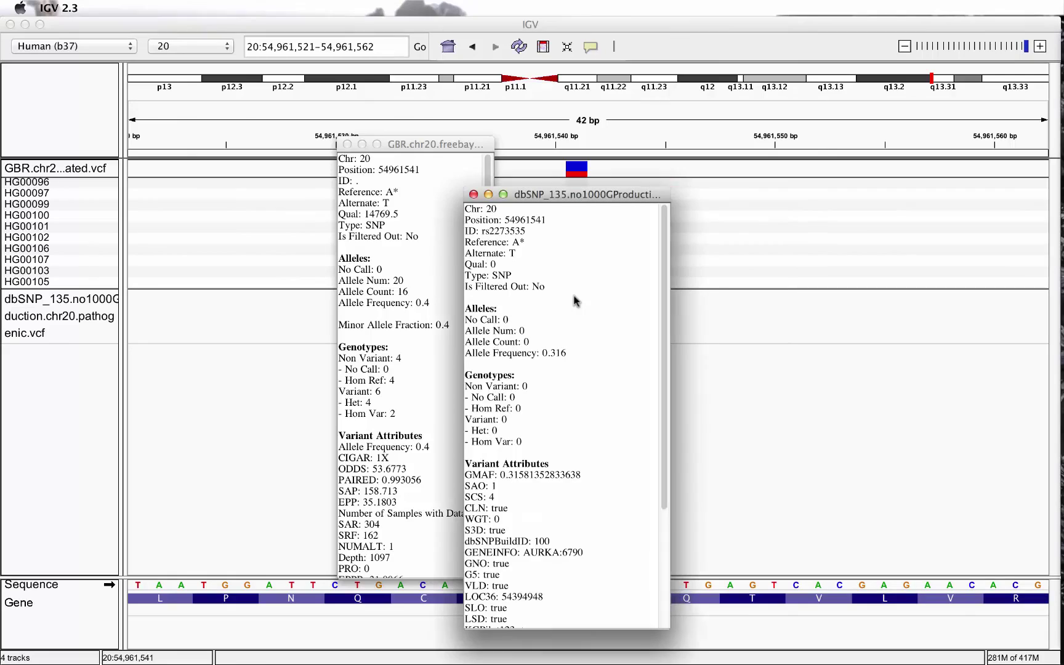
{"action": "left_click_drag", "start_coordinate": [552, 194], "coordinate": [718, 197]}
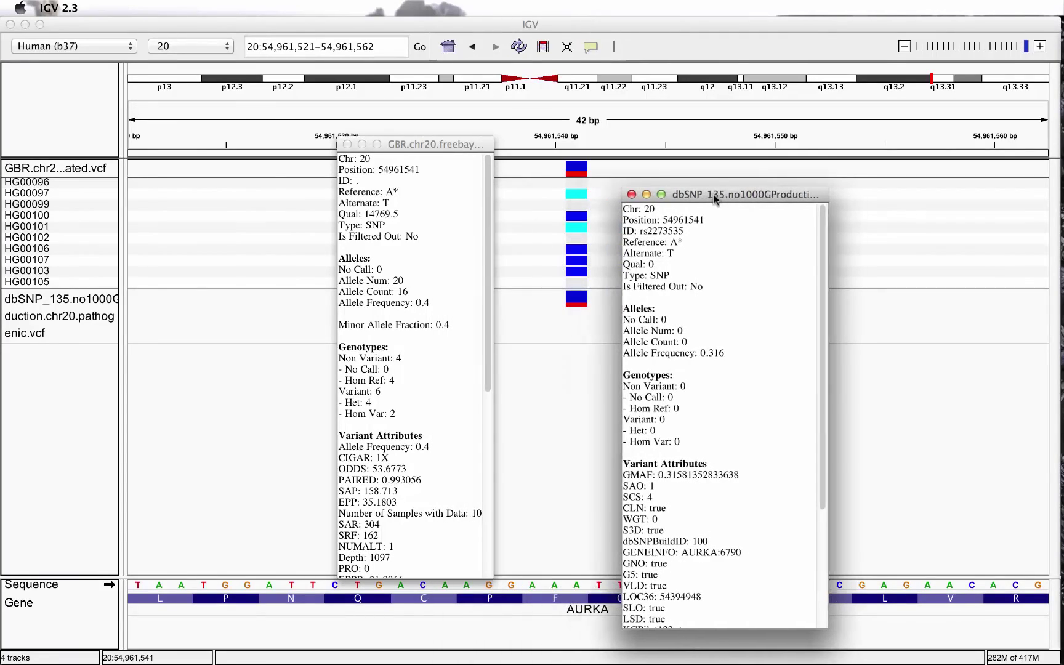